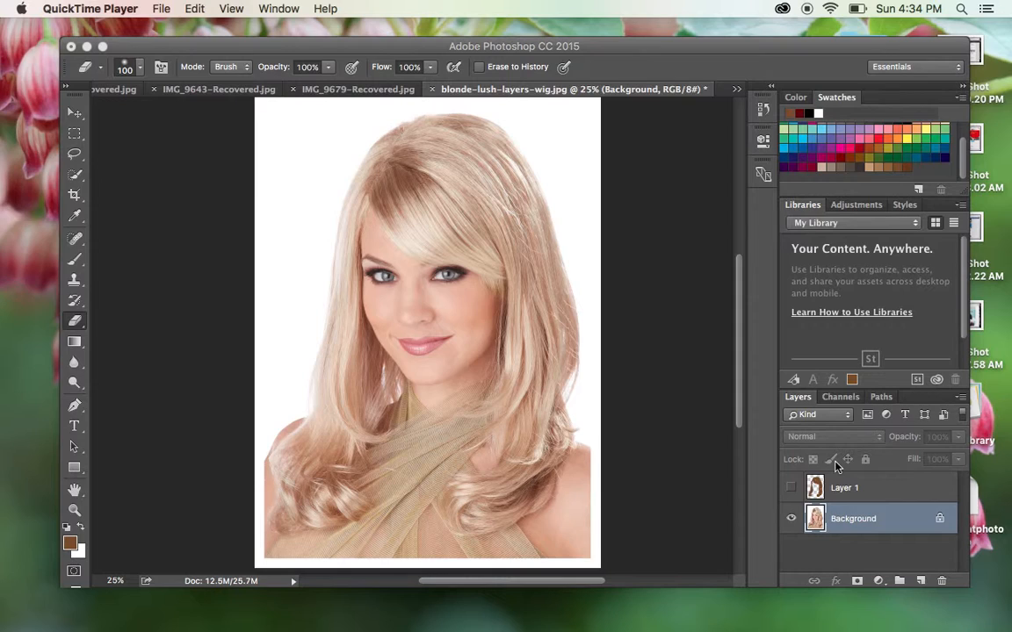
- Add an empty layer directly above the Background and set the Brush tool's size to 150
{"action": "left_click", "coordinate": [920, 582]}
{"action": "left_click", "coordinate": [920, 582]}
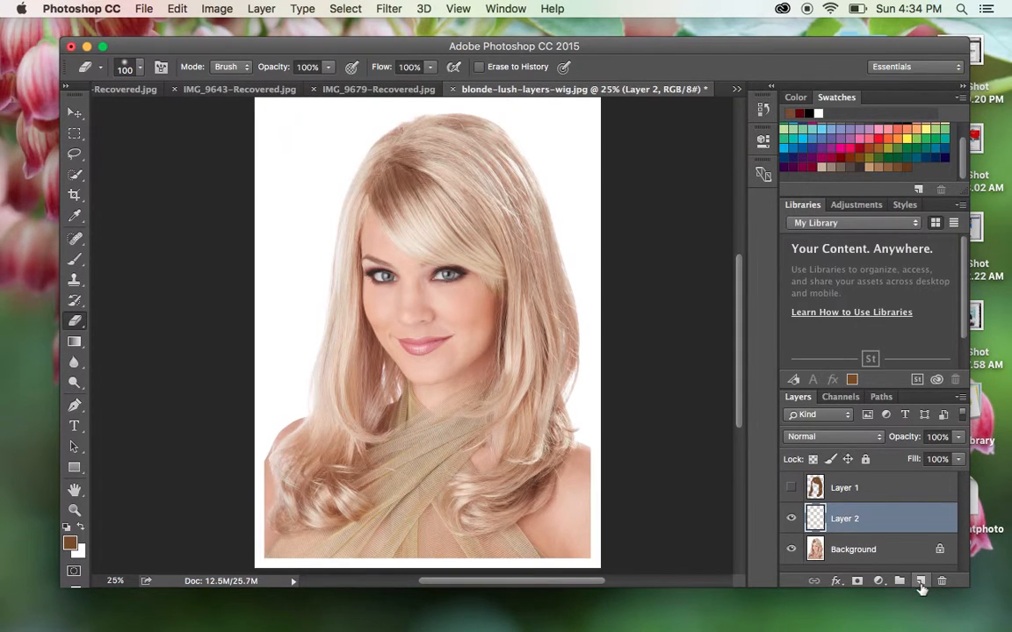
{"action": "left_click", "coordinate": [75, 265]}
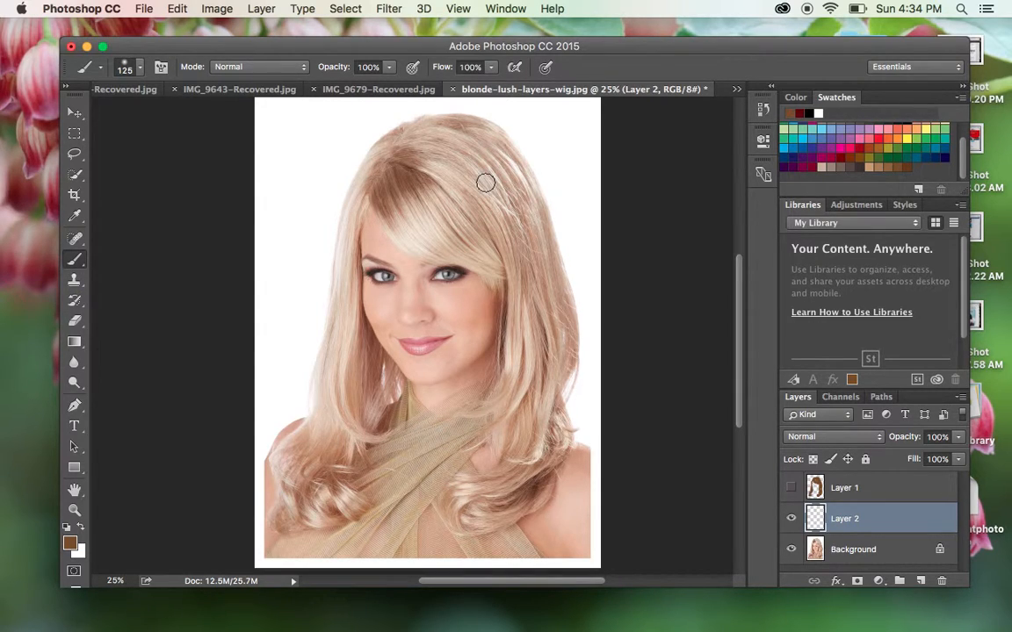
{"action": "key", "text": "bracketright"}
{"action": "key", "text": "bracketright"}
- Delete the empty Layer 2 and add a fresh empty layer above the Background
{"action": "left_click_drag", "start_coordinate": [856, 518], "coordinate": [940, 580]}
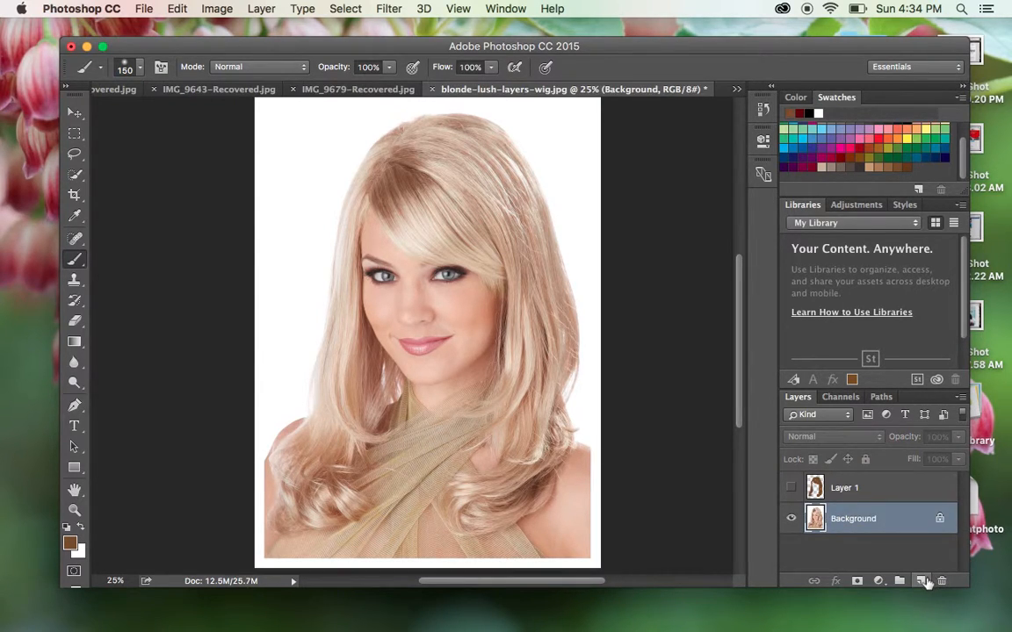
{"action": "left_click", "coordinate": [924, 582]}
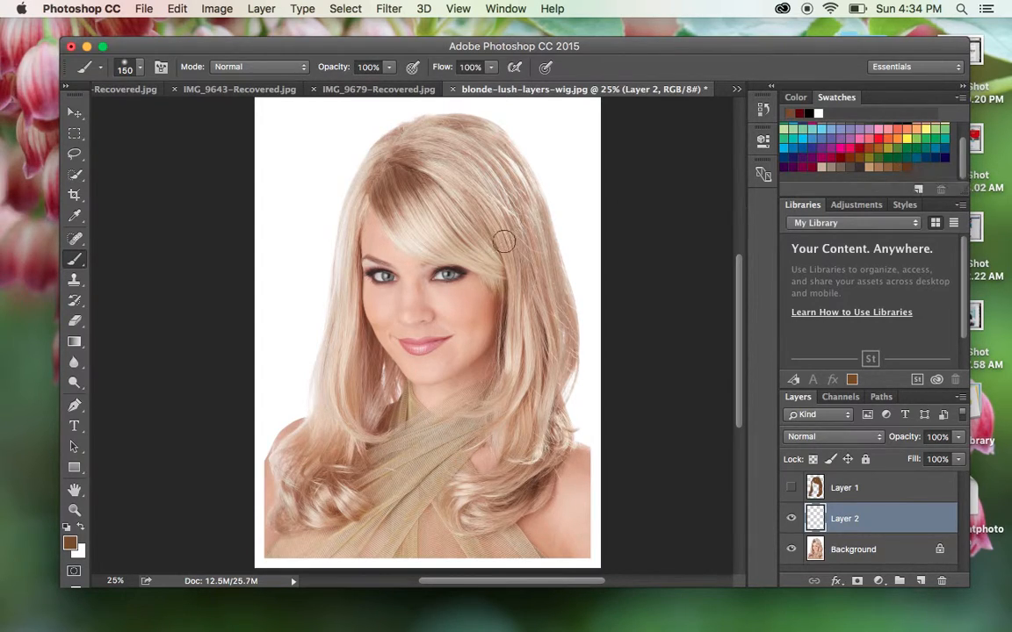
- Paint solid brown over the crown, the fringe and the upper hair on the image's right side
{"action": "mouse_move", "coordinate": [415, 181]}
{"action": "left_mouse_down"}
{"action": "mouse_move", "coordinate": [450, 230]}
{"action": "mouse_move", "coordinate": [416, 171]}
{"action": "mouse_move", "coordinate": [472, 220]}
{"action": "mouse_move", "coordinate": [440, 178]}
{"action": "mouse_move", "coordinate": [476, 231]}
{"action": "mouse_move", "coordinate": [452, 214]}
{"action": "mouse_move", "coordinate": [482, 237]}
{"action": "mouse_move", "coordinate": [390, 189]}
{"action": "mouse_move", "coordinate": [388, 202]}
{"action": "mouse_move", "coordinate": [419, 229]}
{"action": "mouse_move", "coordinate": [389, 203]}
{"action": "mouse_move", "coordinate": [407, 229]}
{"action": "mouse_move", "coordinate": [439, 238]}
{"action": "mouse_move", "coordinate": [405, 198]}
{"action": "mouse_move", "coordinate": [463, 233]}
{"action": "mouse_move", "coordinate": [401, 212]}
{"action": "mouse_move", "coordinate": [415, 238]}
{"action": "mouse_move", "coordinate": [497, 256]}
{"action": "mouse_move", "coordinate": [414, 236]}
{"action": "mouse_move", "coordinate": [457, 250]}
{"action": "mouse_move", "coordinate": [486, 203]}
{"action": "mouse_move", "coordinate": [457, 172]}
{"action": "mouse_move", "coordinate": [440, 182]}
{"action": "mouse_move", "coordinate": [401, 164]}
{"action": "mouse_move", "coordinate": [444, 154]}
{"action": "mouse_move", "coordinate": [463, 164]}
{"action": "mouse_move", "coordinate": [475, 193]}
{"action": "mouse_move", "coordinate": [396, 178]}
{"action": "mouse_move", "coordinate": [465, 172]}
{"action": "mouse_move", "coordinate": [475, 208]}
{"action": "mouse_move", "coordinate": [436, 191]}
{"action": "mouse_move", "coordinate": [505, 265]}
{"action": "mouse_move", "coordinate": [491, 205]}
{"action": "mouse_move", "coordinate": [505, 219]}
{"action": "mouse_move", "coordinate": [519, 315]}
{"action": "mouse_move", "coordinate": [505, 257]}
{"action": "mouse_move", "coordinate": [530, 311]}
{"action": "mouse_move", "coordinate": [512, 209]}
{"action": "mouse_move", "coordinate": [502, 199]}
{"action": "mouse_move", "coordinate": [514, 229]}
{"action": "mouse_move", "coordinate": [479, 166]}
{"action": "mouse_move", "coordinate": [336, 167]}
{"action": "mouse_move", "coordinate": [362, 134]}
{"action": "mouse_move", "coordinate": [406, 114]}
{"action": "mouse_move", "coordinate": [483, 155]}
{"action": "mouse_move", "coordinate": [439, 140]}
{"action": "mouse_move", "coordinate": [511, 199]}
{"action": "mouse_move", "coordinate": [470, 131]}
{"action": "mouse_move", "coordinate": [528, 205]}
{"action": "mouse_move", "coordinate": [482, 136]}
{"action": "mouse_move", "coordinate": [469, 140]}
{"action": "mouse_move", "coordinate": [527, 234]}
{"action": "mouse_move", "coordinate": [530, 288]}
{"action": "mouse_move", "coordinate": [529, 217]}
{"action": "mouse_move", "coordinate": [552, 308]}
{"action": "mouse_move", "coordinate": [544, 261]}
{"action": "mouse_move", "coordinate": [531, 334]}
{"action": "mouse_move", "coordinate": [515, 272]}
{"action": "mouse_move", "coordinate": [490, 262]}
{"action": "mouse_move", "coordinate": [530, 232]}
{"action": "mouse_move", "coordinate": [540, 291]}
{"action": "mouse_move", "coordinate": [524, 337]}
{"action": "mouse_move", "coordinate": [544, 343]}
{"action": "mouse_move", "coordinate": [563, 335]}
{"action": "mouse_move", "coordinate": [526, 205]}
{"action": "left_mouse_up"}
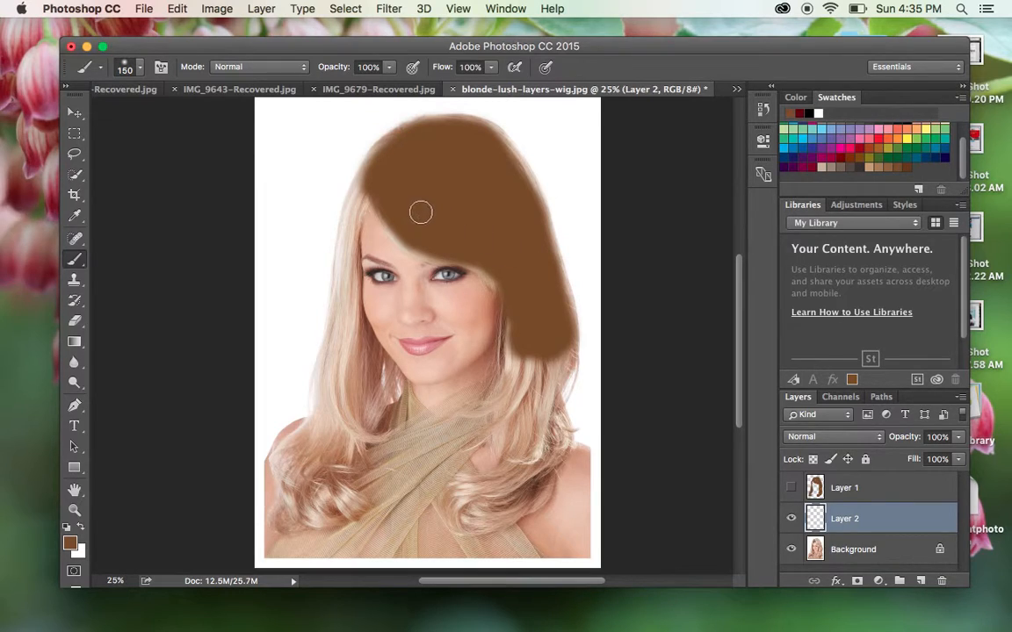
{"action": "left_click_drag", "start_coordinate": [397, 210], "coordinate": [409, 209]}
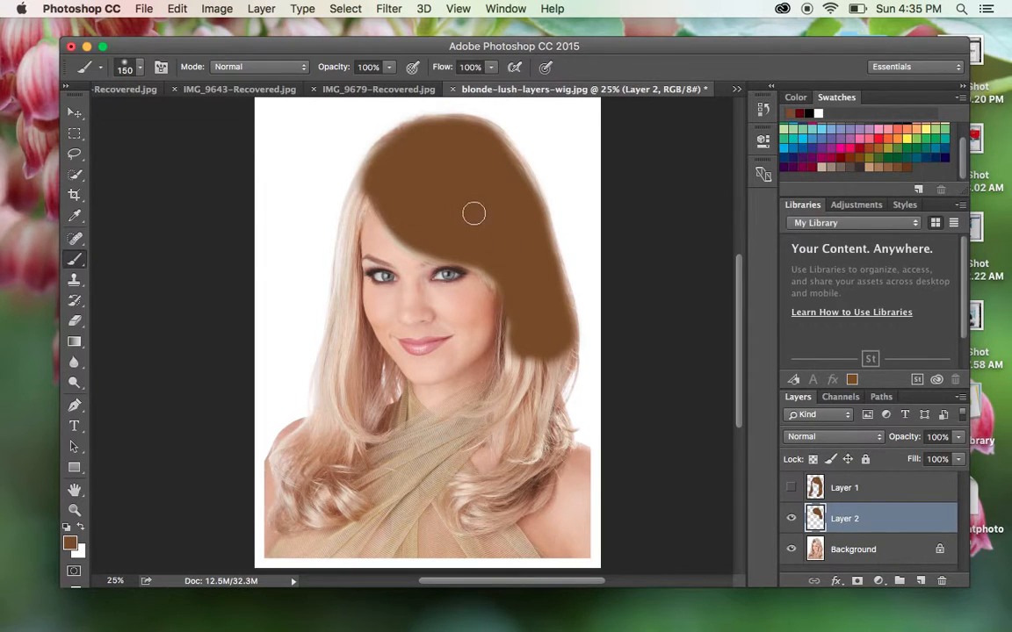
- Set the painted layer's blend mode to Linear Burn
{"action": "left_click", "coordinate": [816, 438]}
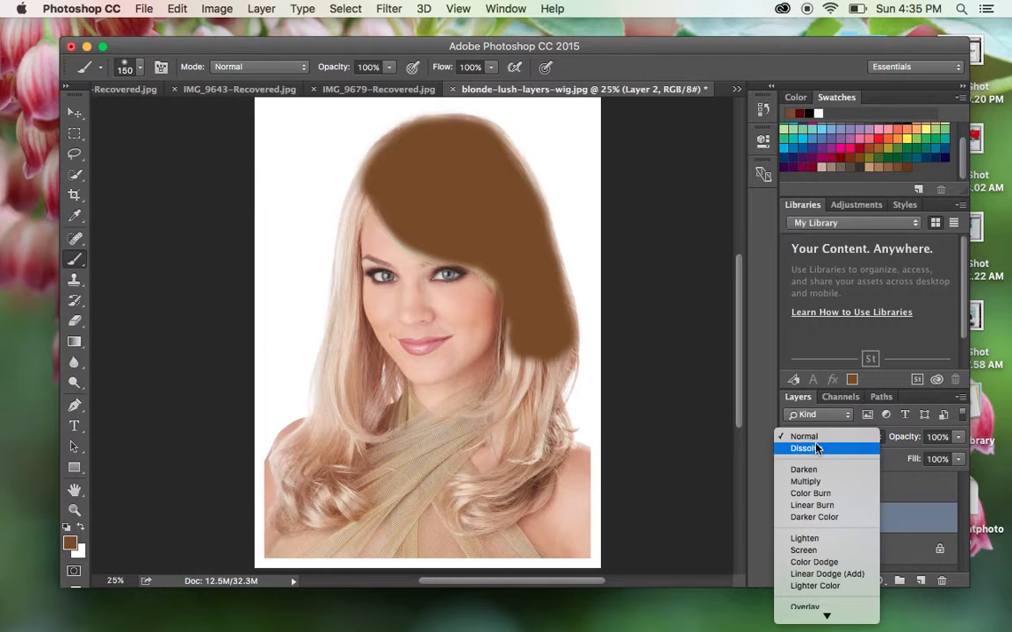
{"action": "mouse_move", "coordinate": [808, 628]}
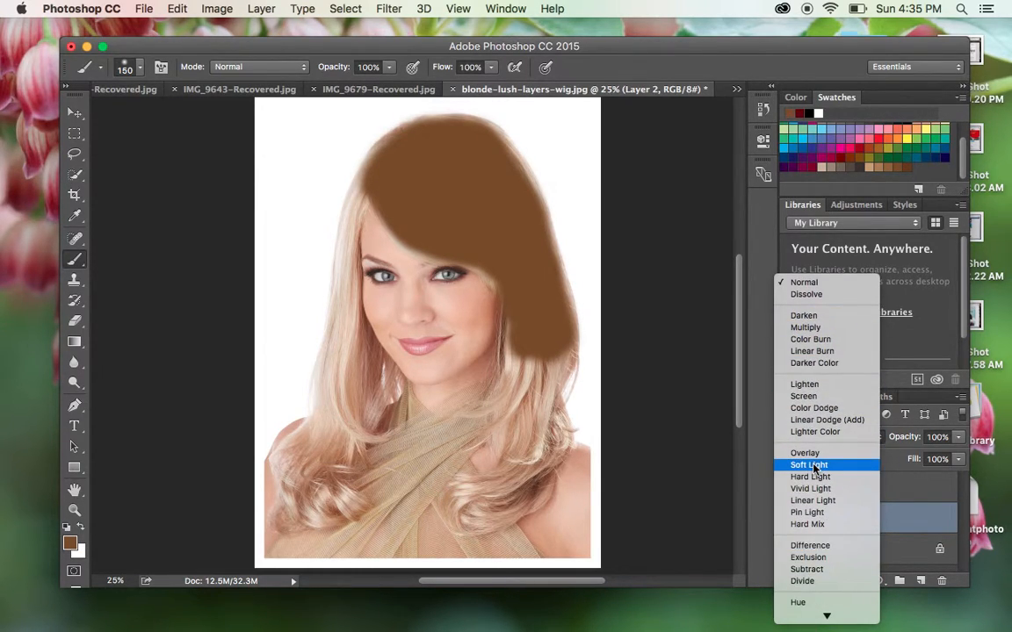
{"action": "left_click", "coordinate": [815, 356]}
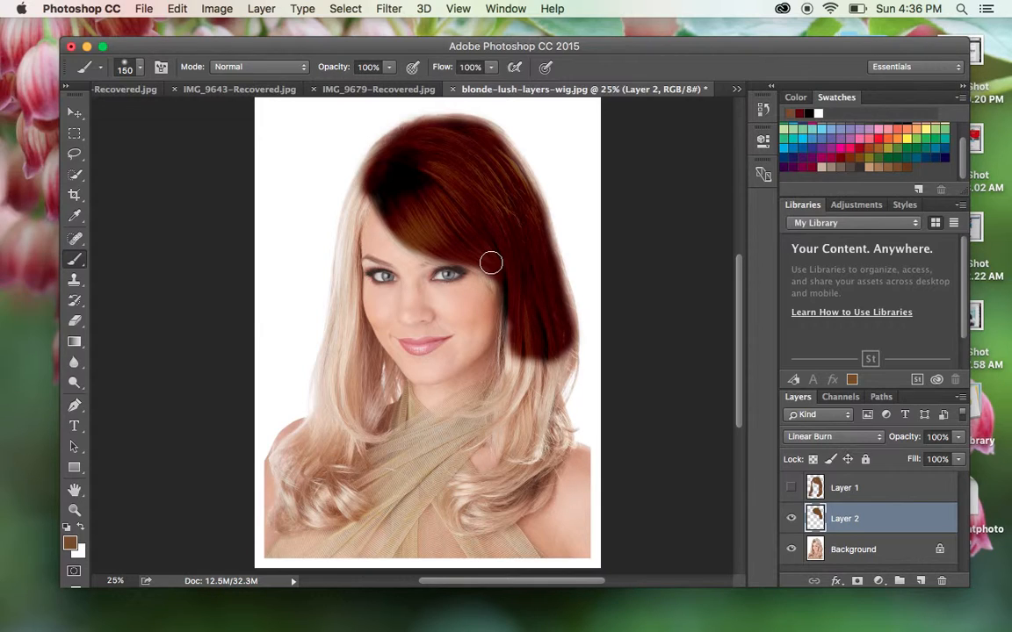
- Switch the painted layer's blend mode back to Normal for comparison and reapply Linear Burn
{"action": "left_click", "coordinate": [803, 436]}
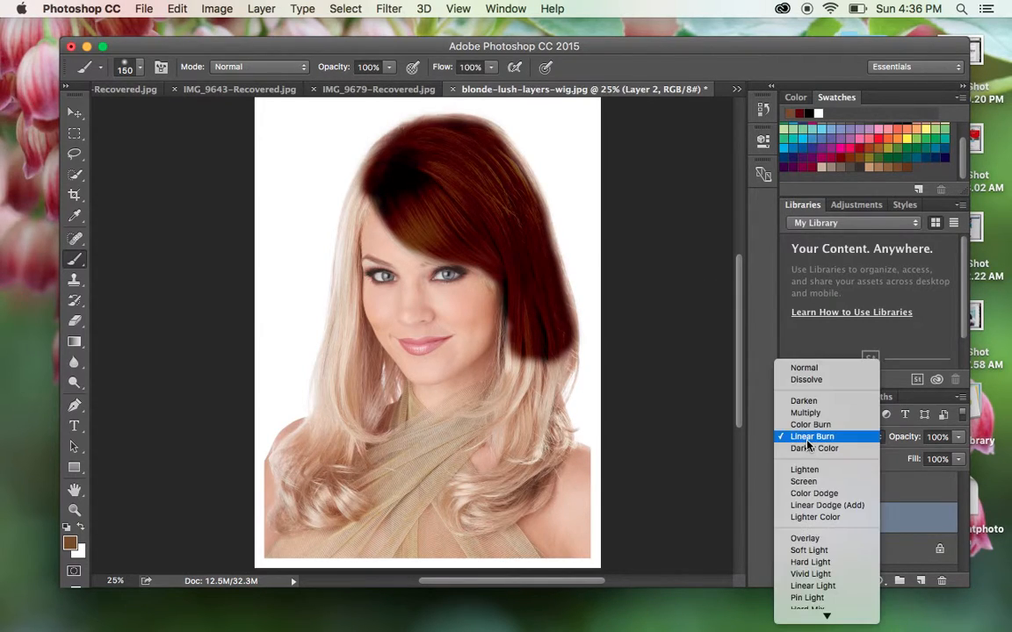
{"action": "left_click", "coordinate": [804, 367]}
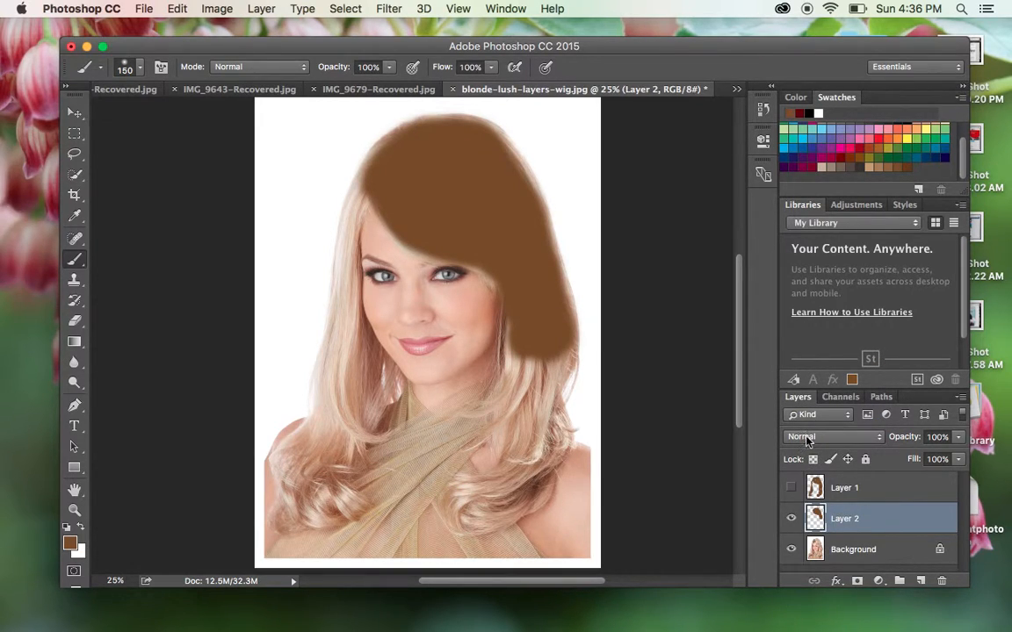
{"action": "left_click", "coordinate": [807, 437]}
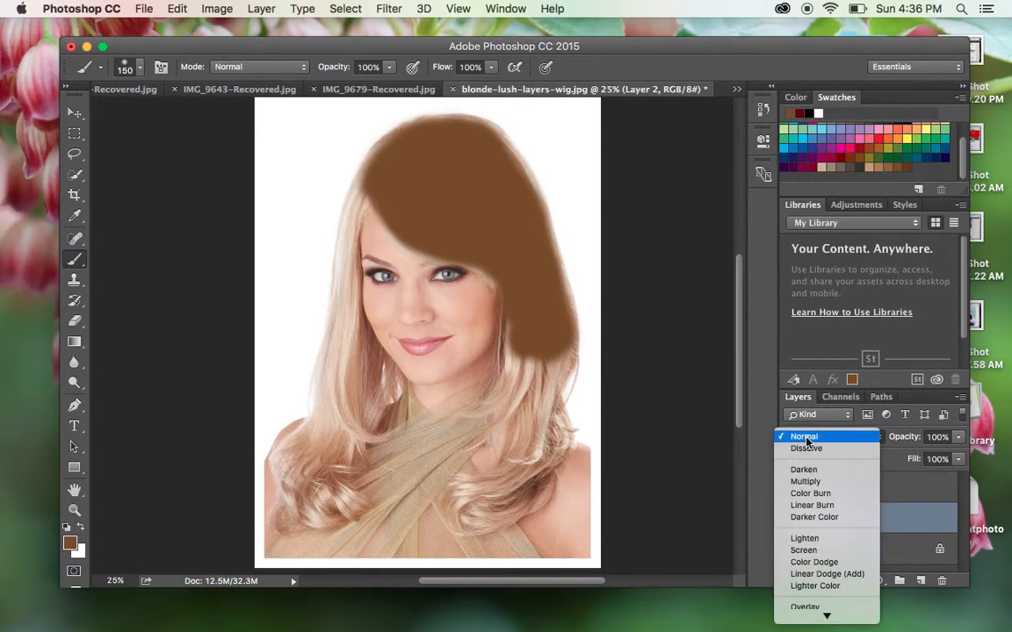
{"action": "left_click", "coordinate": [813, 506]}
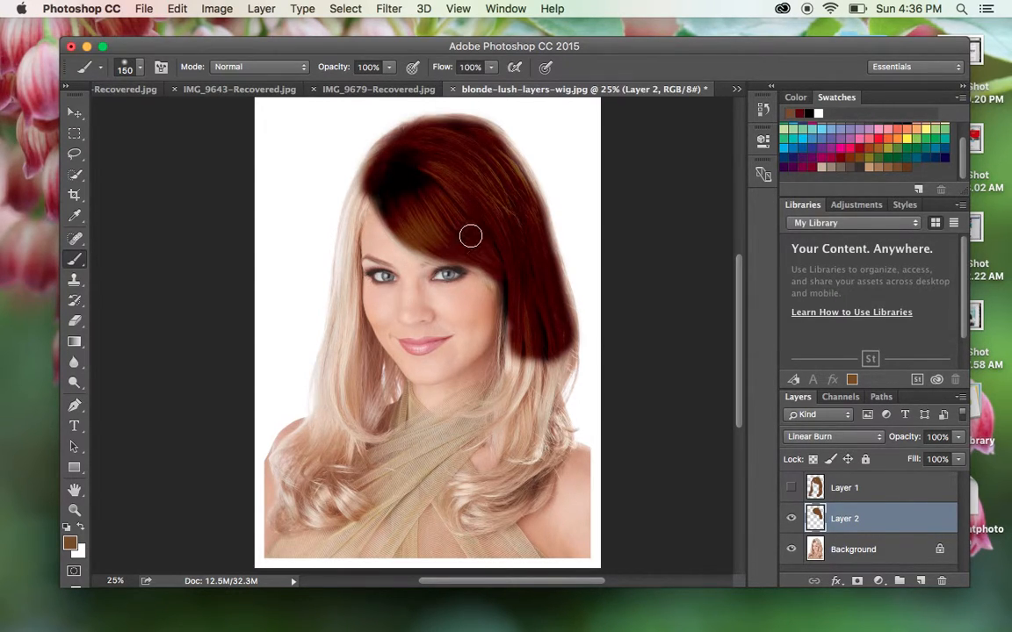
- Lighten the brown hair color by setting Layer 2's fill to 71% and its opacity to 82%
{"action": "left_click", "coordinate": [958, 461]}
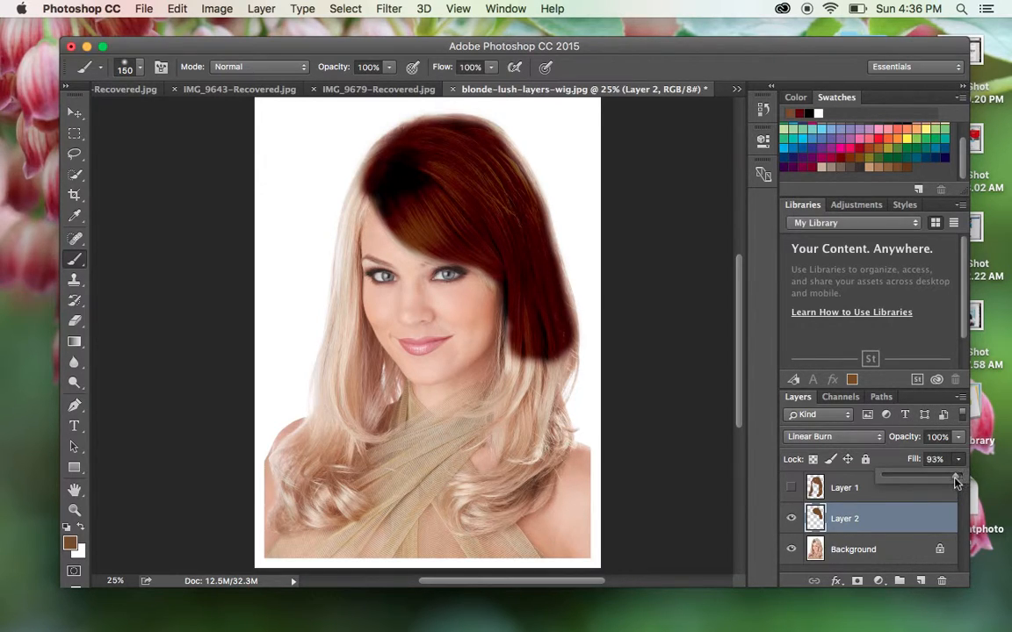
{"action": "left_click_drag", "start_coordinate": [944, 483], "coordinate": [940, 484]}
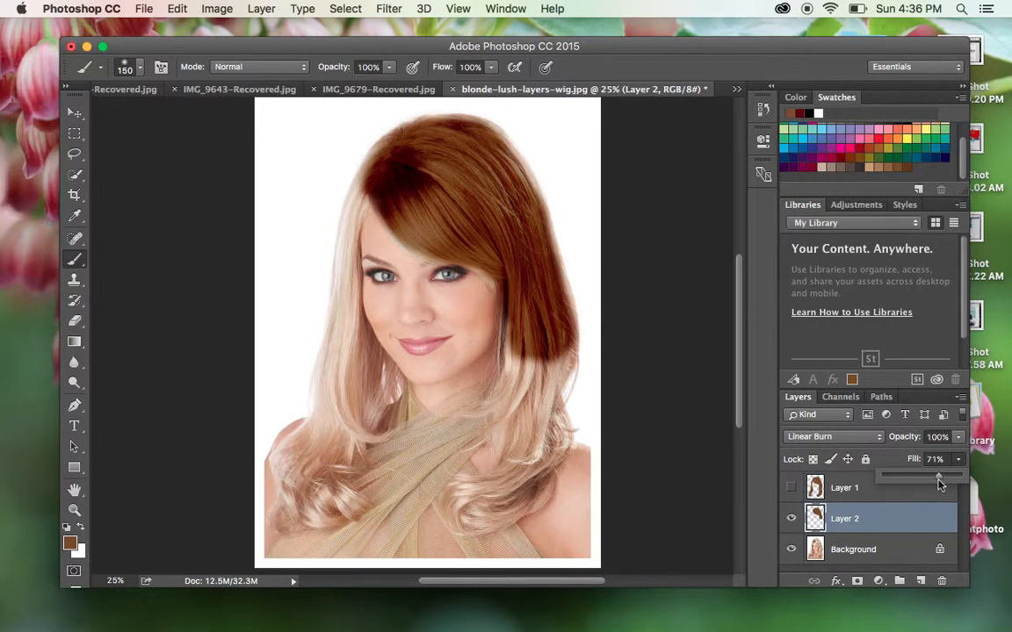
{"action": "left_click", "coordinate": [959, 438]}
{"action": "left_click_drag", "start_coordinate": [962, 459], "coordinate": [948, 459]}
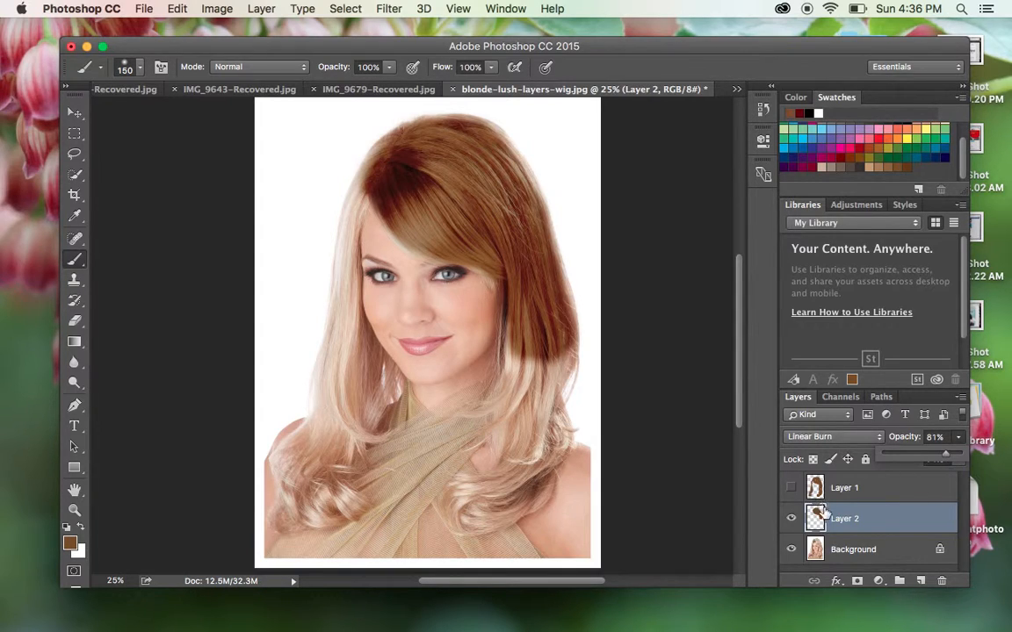
{"action": "left_click", "coordinate": [959, 438]}
{"action": "left_click", "coordinate": [959, 458]}
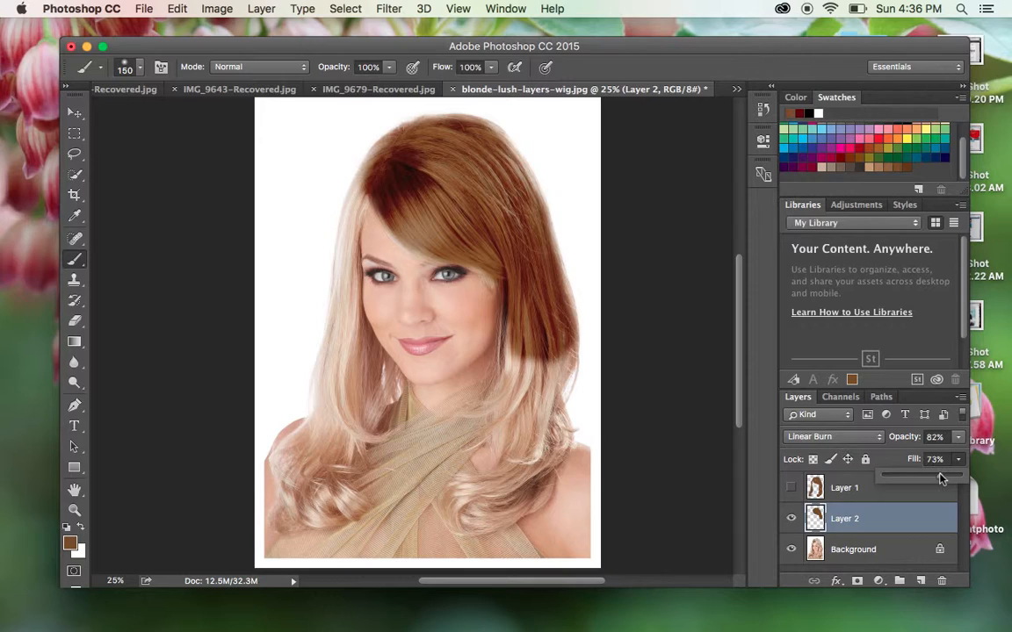
{"action": "left_click_drag", "start_coordinate": [940, 477], "coordinate": [937, 477]}
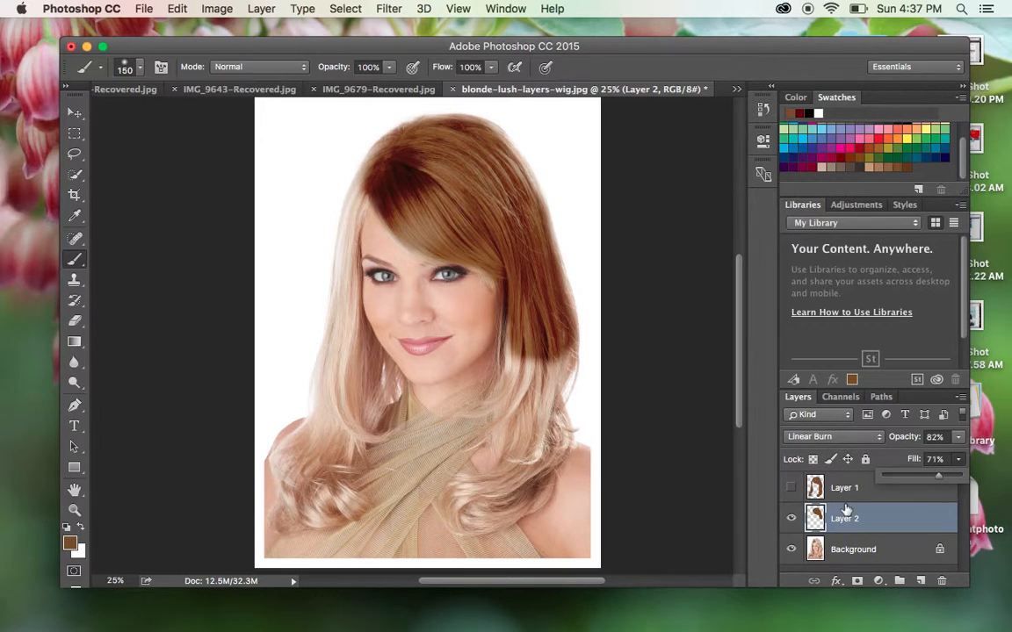
- Hide Layer 2, and show and select Layer 1 with the fully recolored hair
{"action": "left_click", "coordinate": [789, 520]}
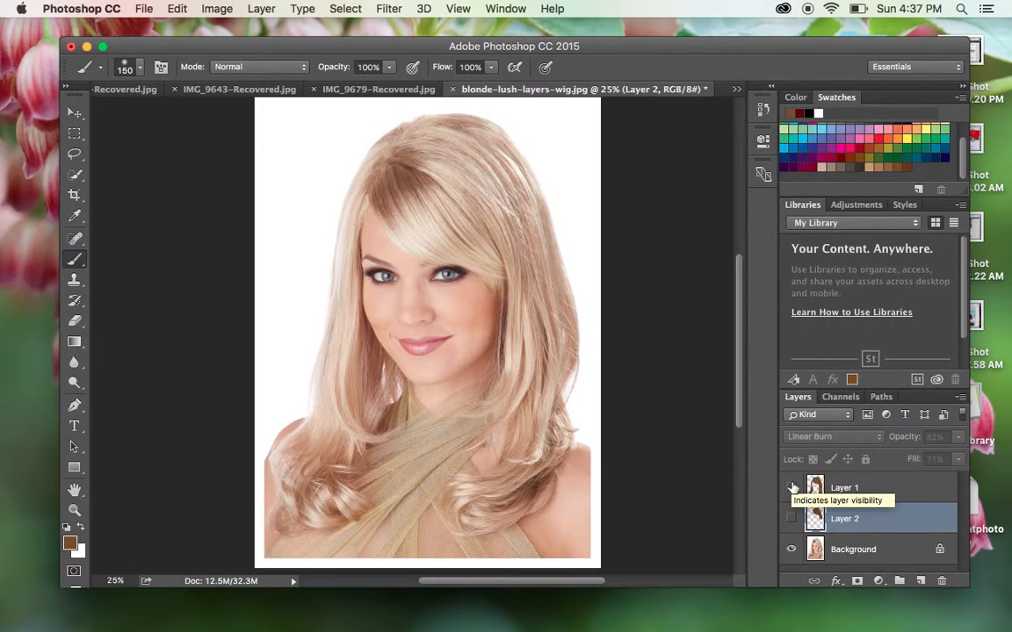
{"action": "left_click", "coordinate": [792, 488]}
{"action": "left_click", "coordinate": [793, 489]}
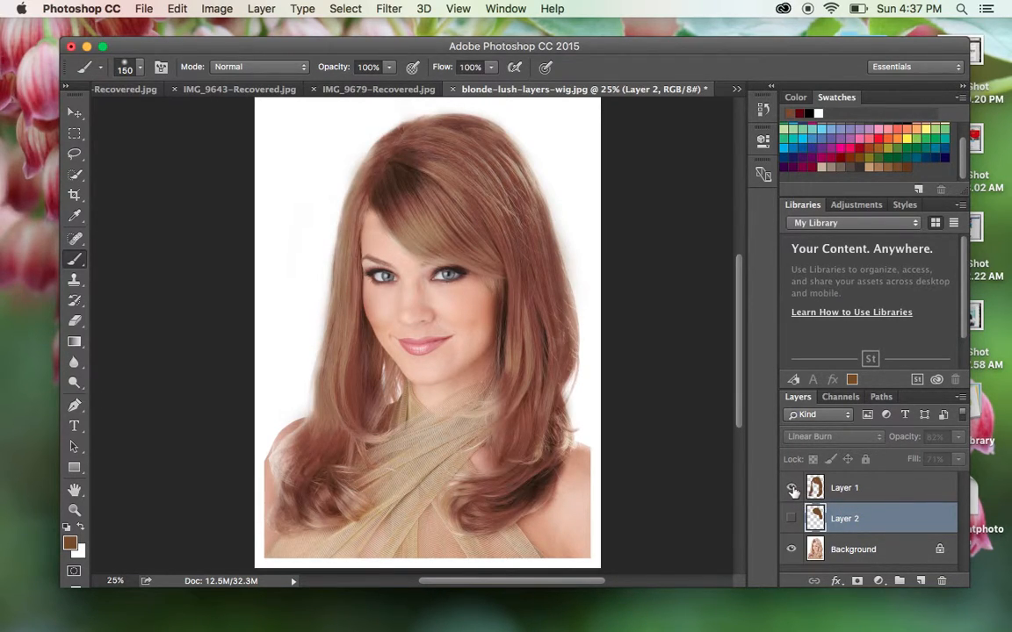
{"action": "left_click", "coordinate": [860, 486]}
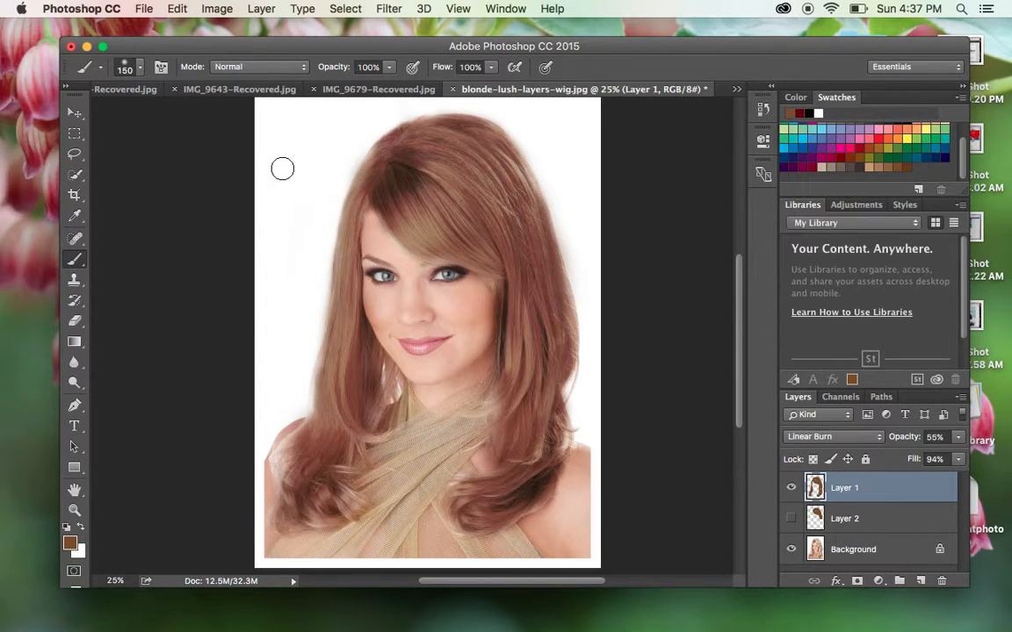
- Toggle Layer 1's visibility to compare the recolored hair with the original blonde
{"action": "left_click", "coordinate": [793, 486]}
{"action": "left_click", "coordinate": [792, 485]}
{"action": "left_click", "coordinate": [792, 486]}
{"action": "left_click", "coordinate": [792, 485]}
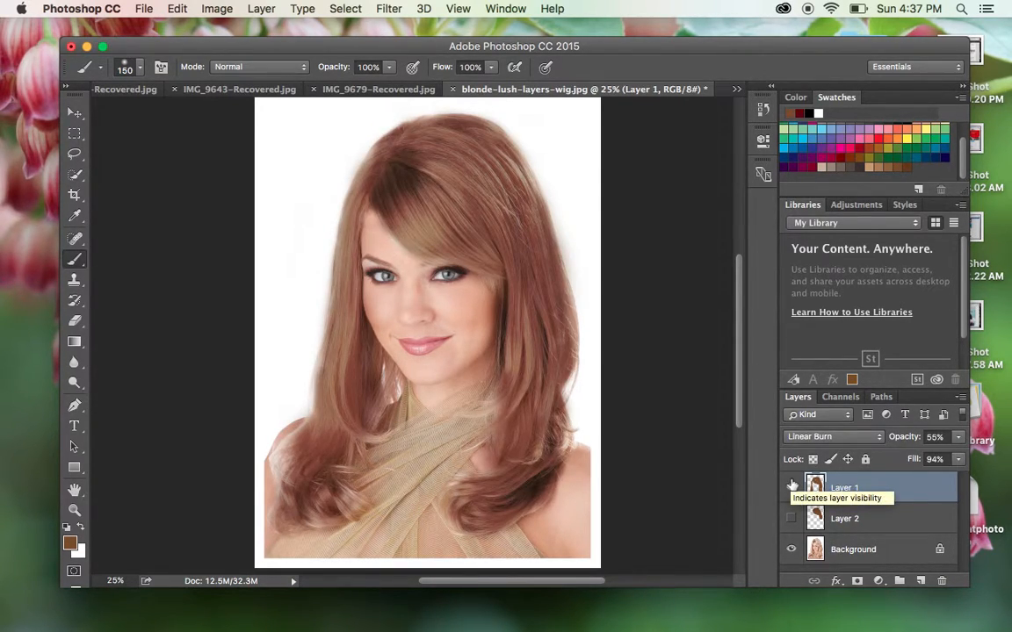